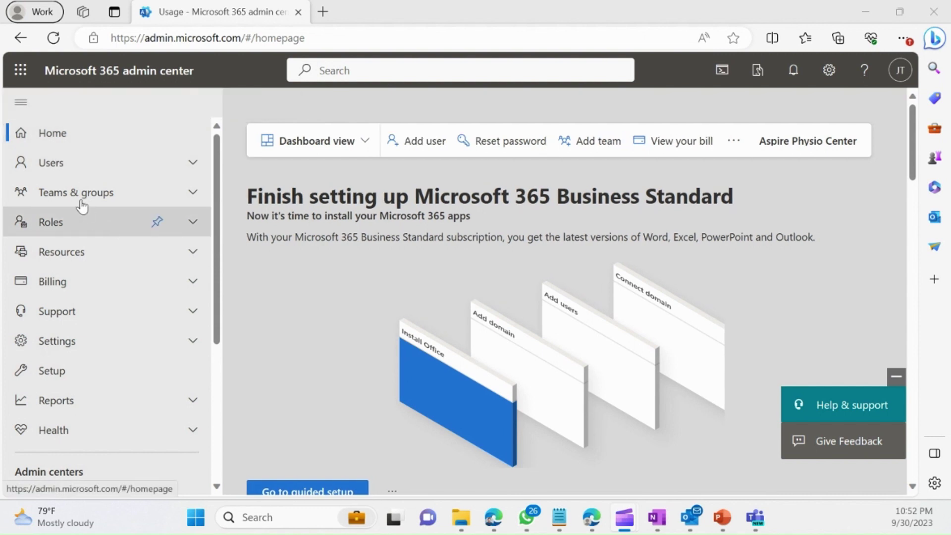
# Open Reports > Usage in the admin center and scroll to the Microsoft 365 usage analytics card
pyautogui.scroll(-2, 94, 198)
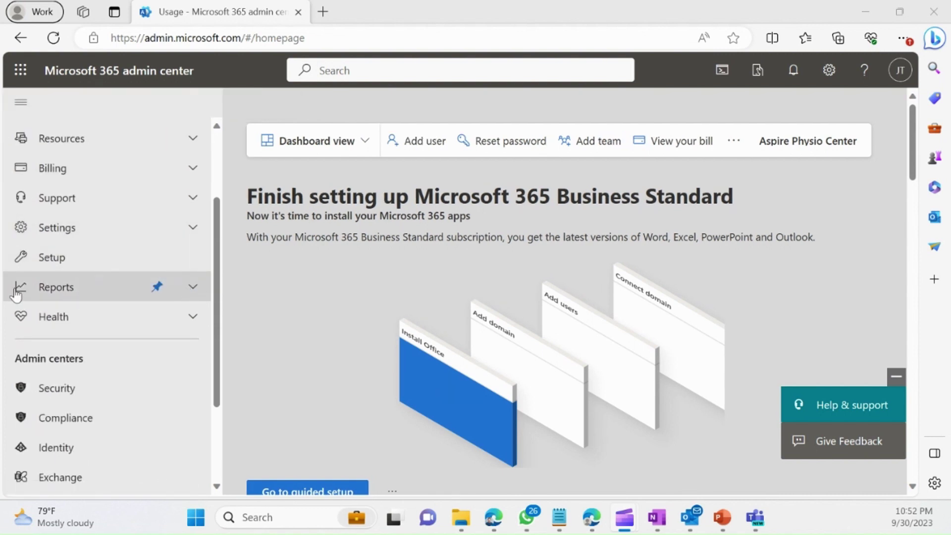
pyautogui.click(195, 288)
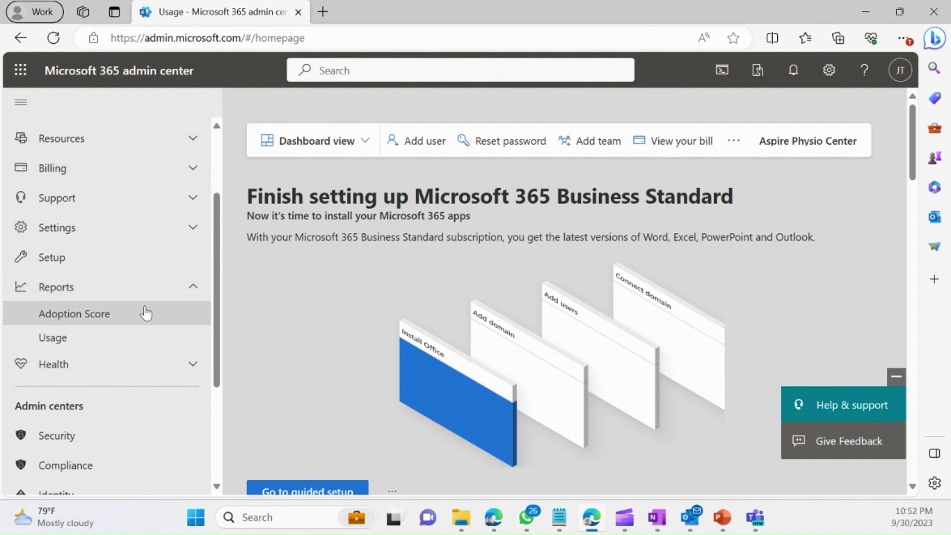
pyautogui.click(110, 341)
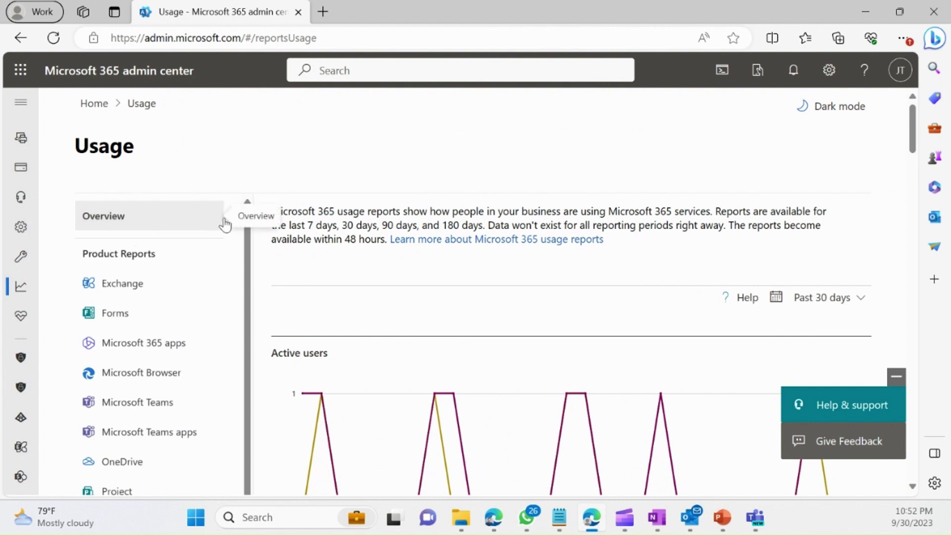
pyautogui.scroll(-15, 599, 257)
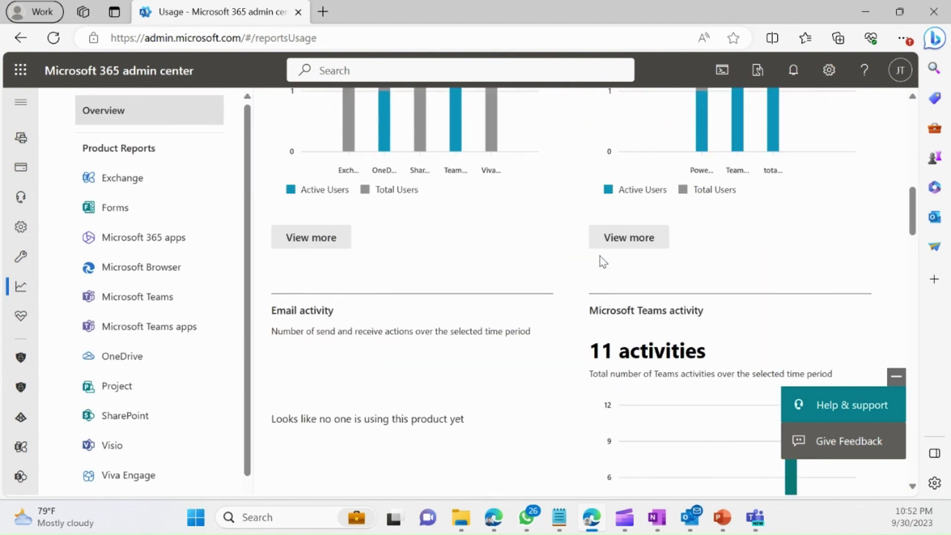
pyautogui.scroll(-10, 600, 256)
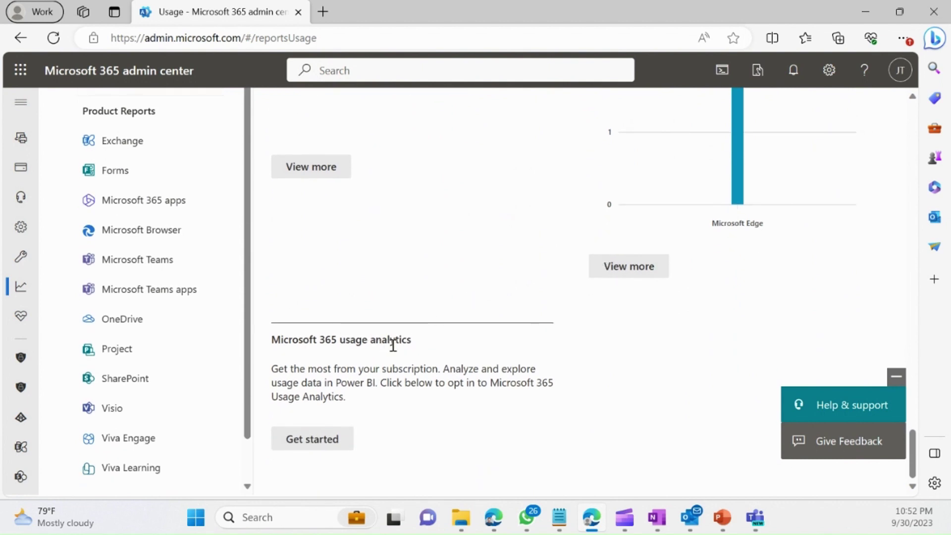
# Tick 'Make organizational usage data available' for Power BI usage analytics and save the setting
pyautogui.click(318, 438)
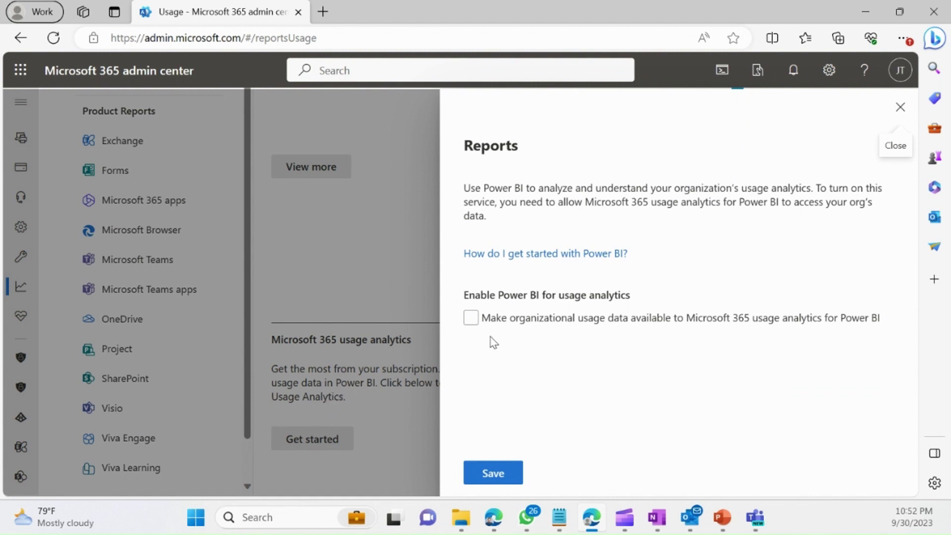
pyautogui.click(471, 318)
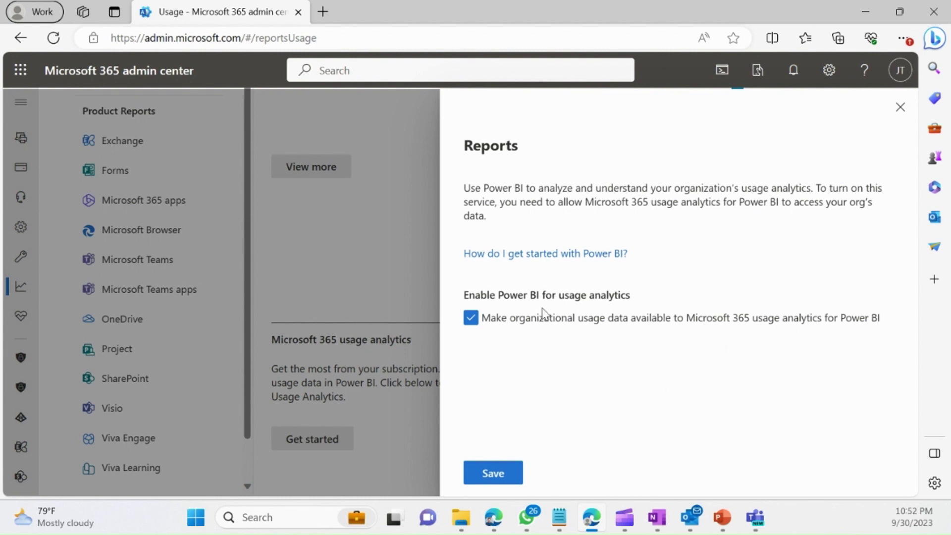
pyautogui.click(500, 478)
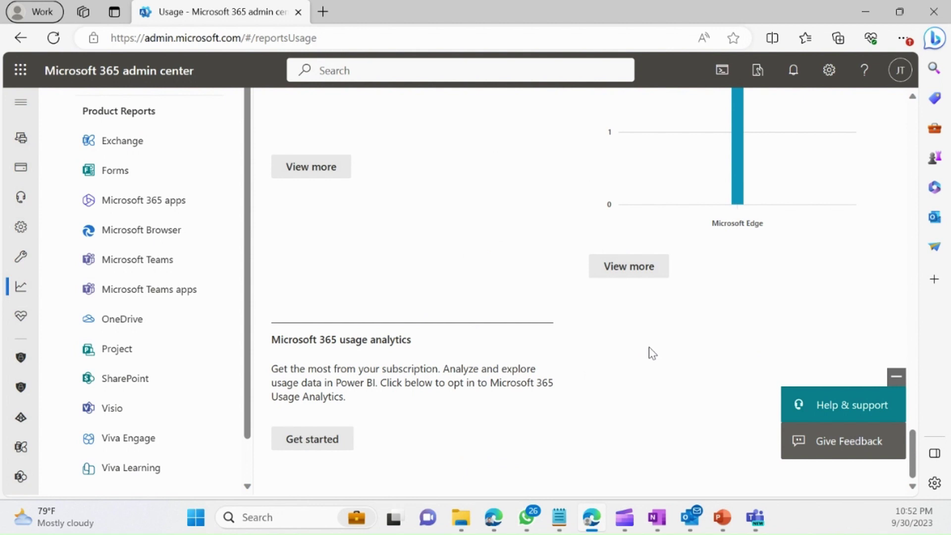
pyautogui.scroll(3, 607, 355)
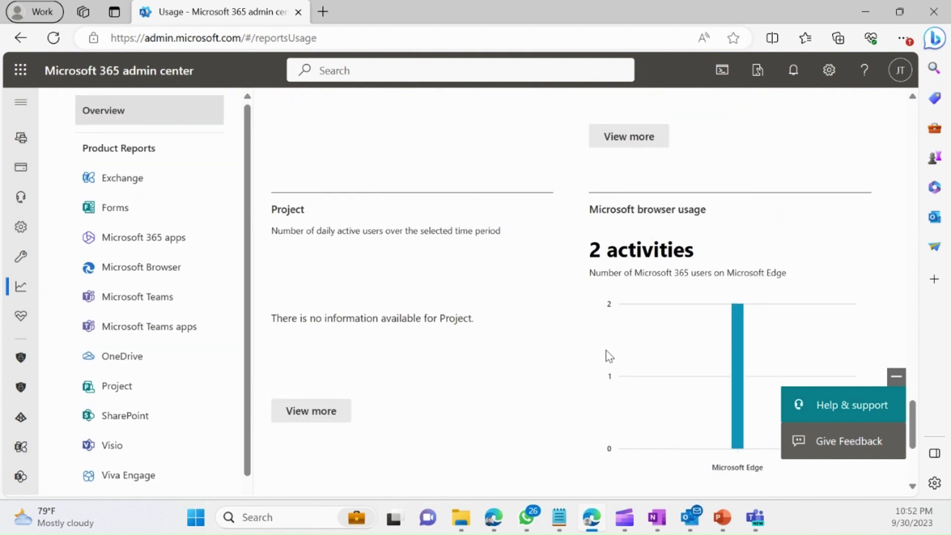
pyautogui.scroll(-3, 607, 355)
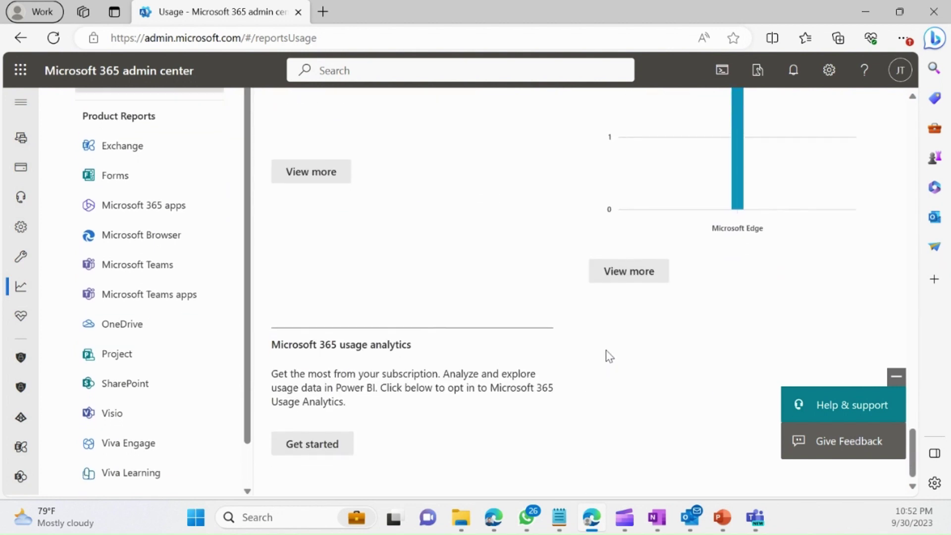
# Reload the Usage page in the browser and scroll down through the refreshed overview
pyautogui.click(53, 37)
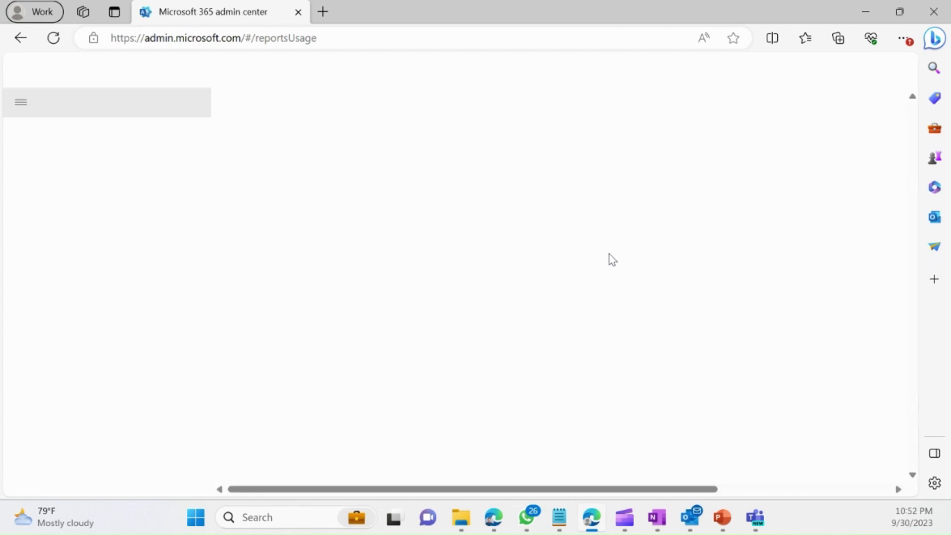
pyautogui.scroll(-3, 613, 259)
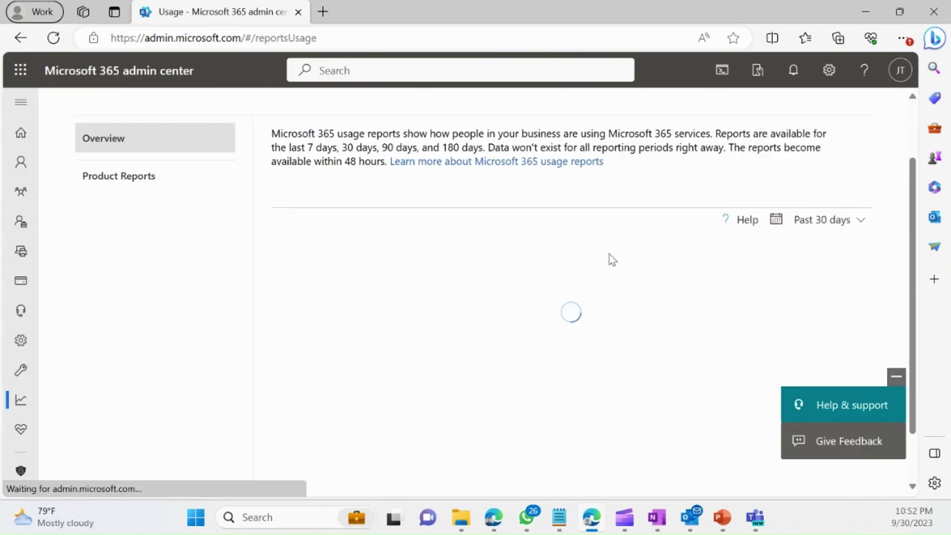
pyautogui.scroll(-15, 612, 260)
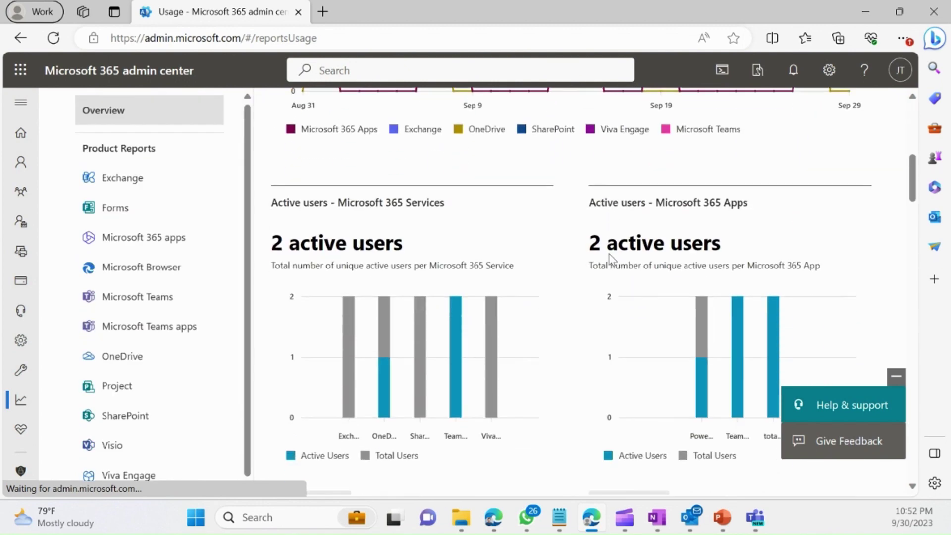
pyautogui.scroll(-10, 611, 261)
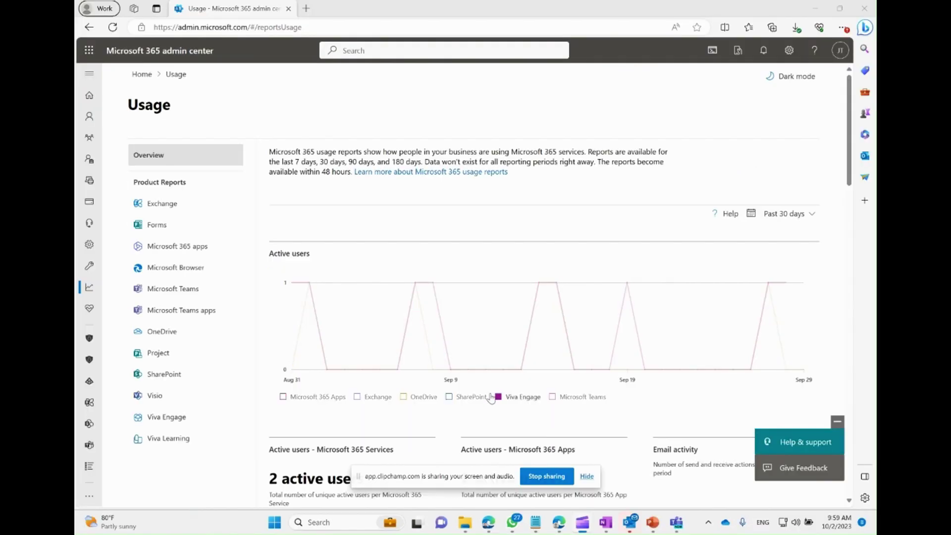
# Reload the Usage page, select the tenant ID in the report-ready notice, and close the reports panel
pyautogui.click(587, 476)
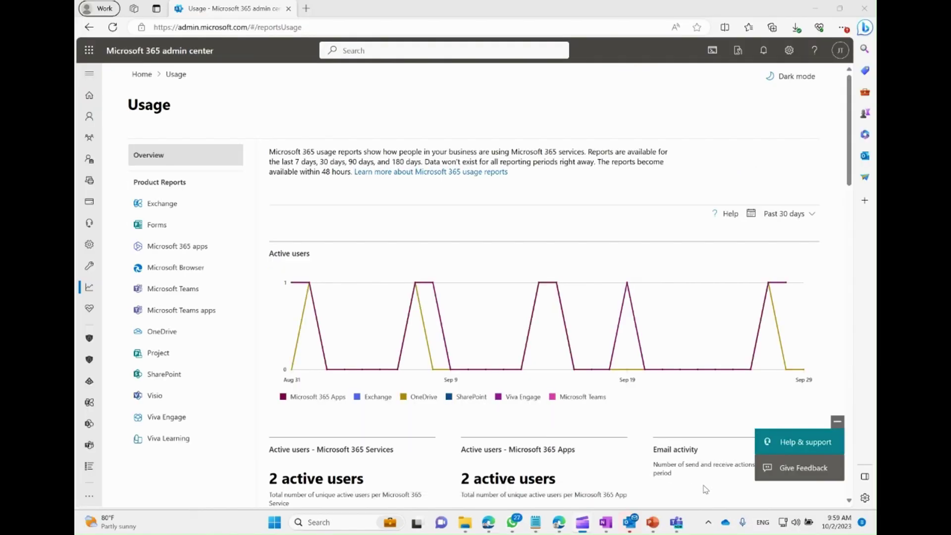
pyautogui.click(113, 29)
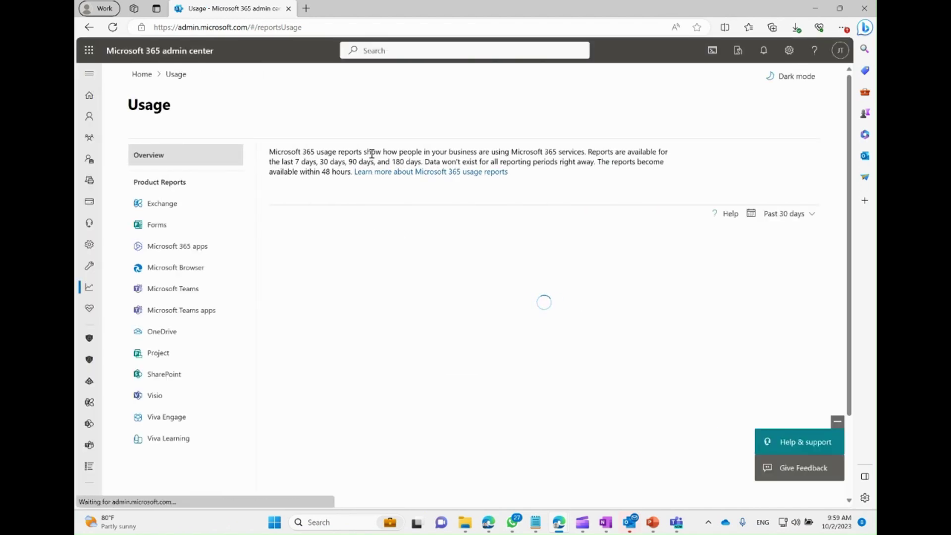
pyautogui.scroll(-10, 640, 221)
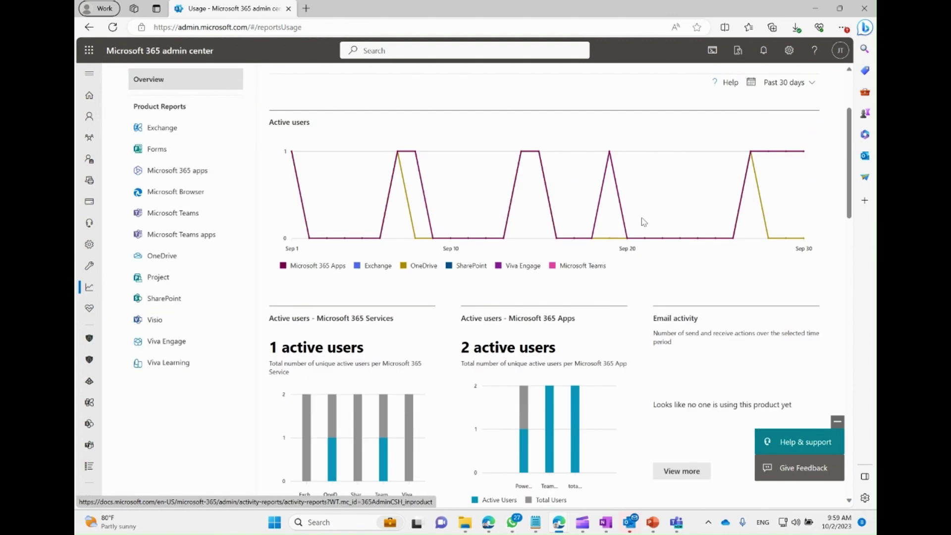
pyautogui.scroll(-10, 641, 218)
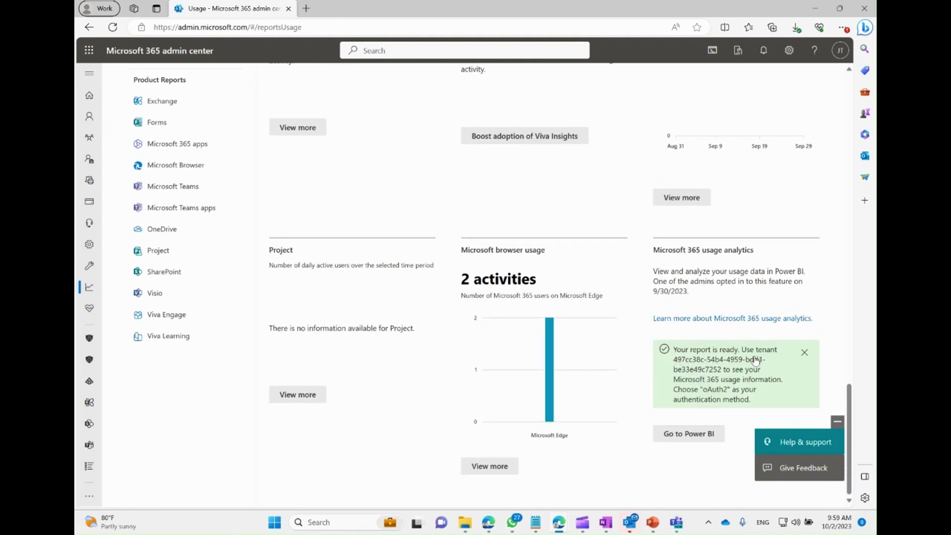
pyautogui.moveTo(673, 359); pyautogui.dragTo(721, 376)
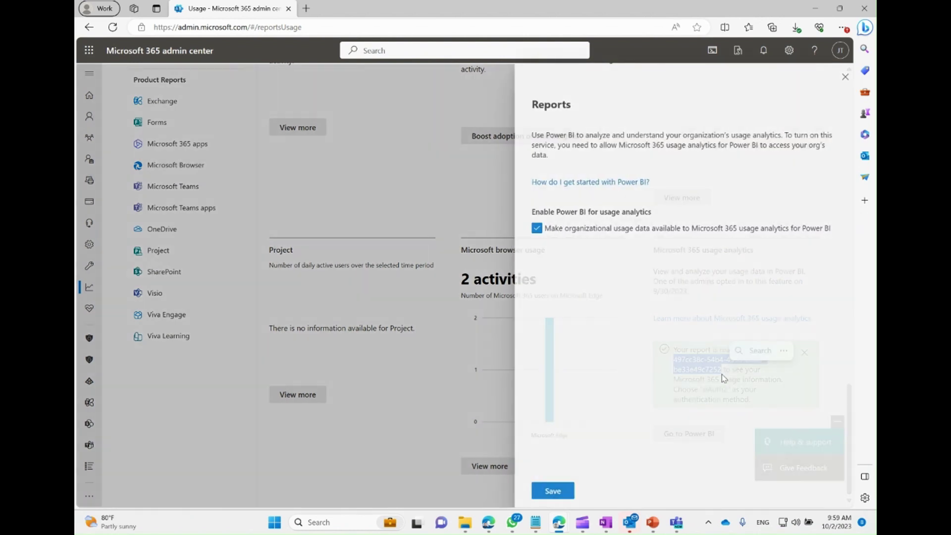
pyautogui.click(844, 75)
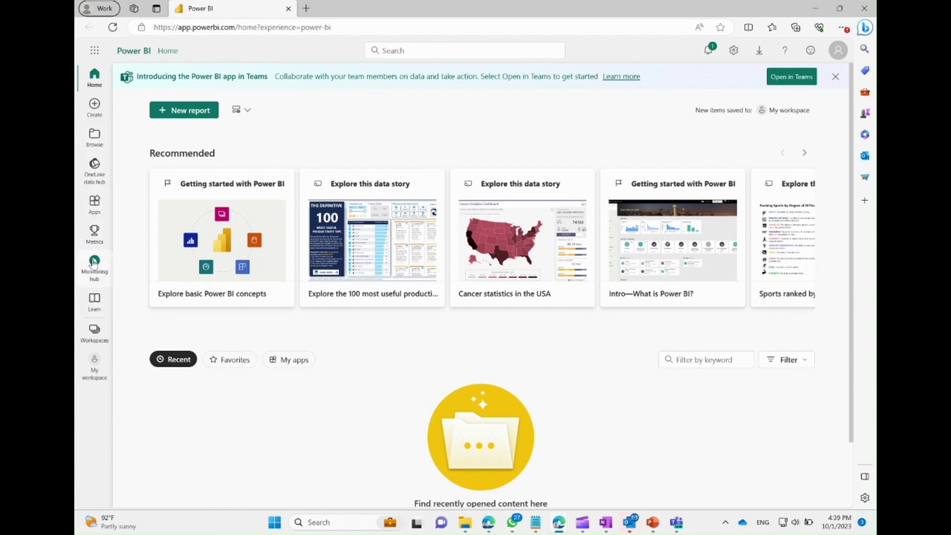
# Go to Apps > Get apps and open the Microsoft 365 Usage Analytics template app listing
pyautogui.click(95, 213)
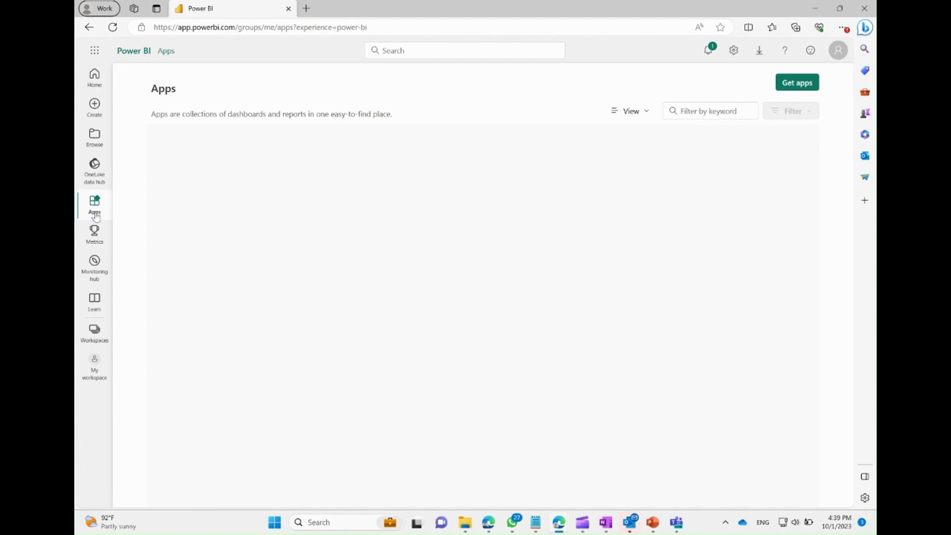
pyautogui.click(797, 83)
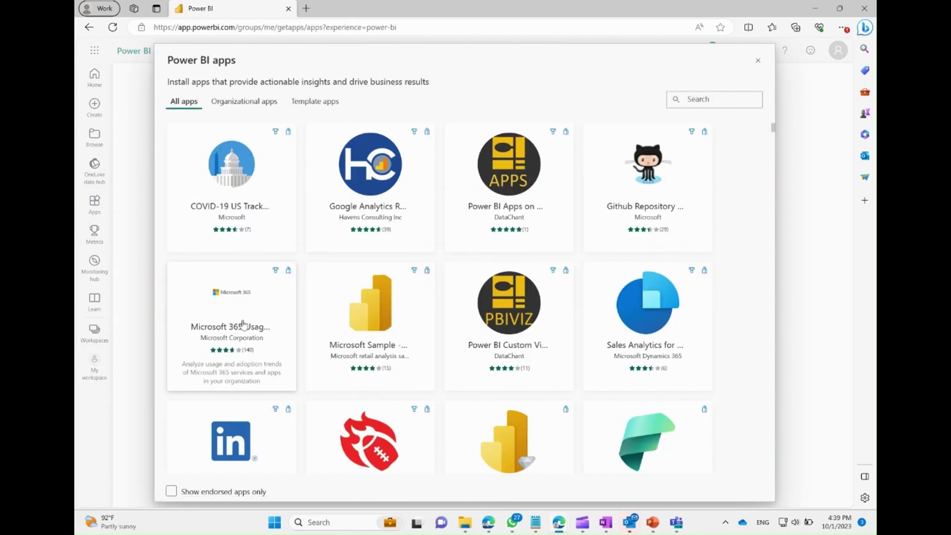
pyautogui.click(243, 323)
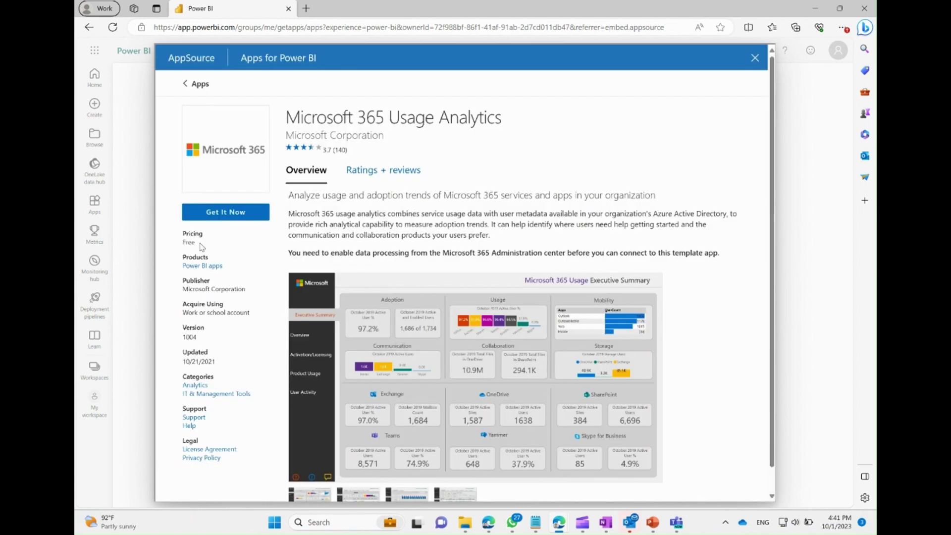
# Get the Microsoft 365 Usage Analytics app, accept the terms, and install it
pyautogui.click(216, 212)
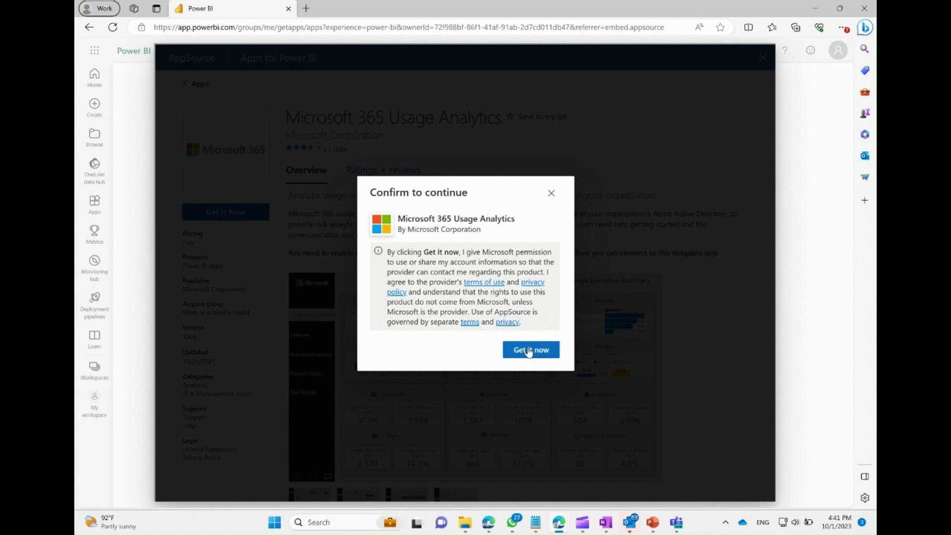
pyautogui.click(529, 351)
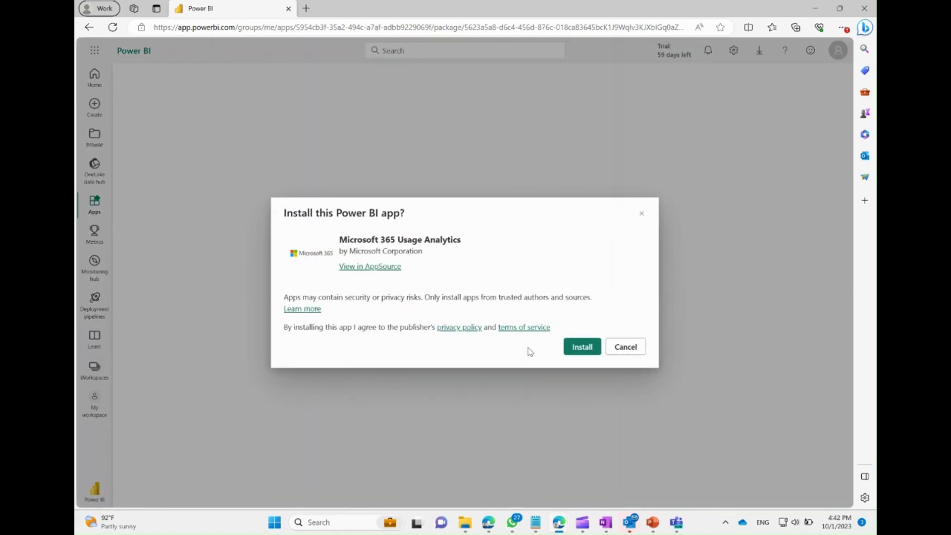
pyautogui.click(577, 352)
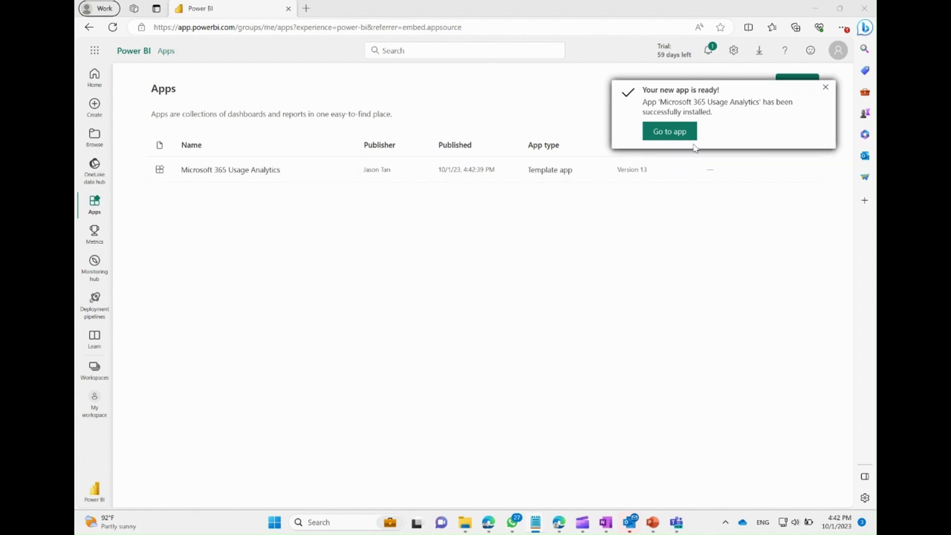
# Open the new app and browse Overview, Activation/Licensing, Product Usage, User Activity Detail and Executive Summary pages
pyautogui.click(669, 132)
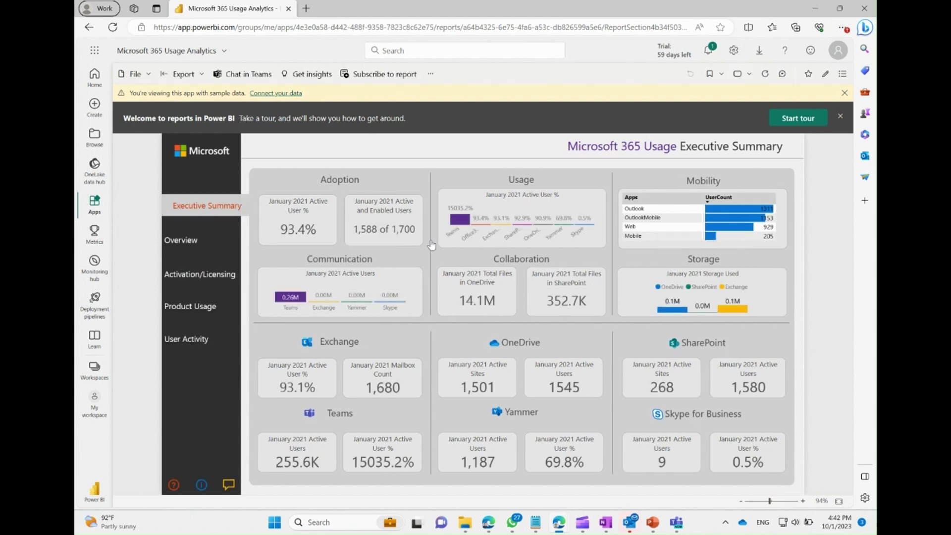
pyautogui.click(210, 243)
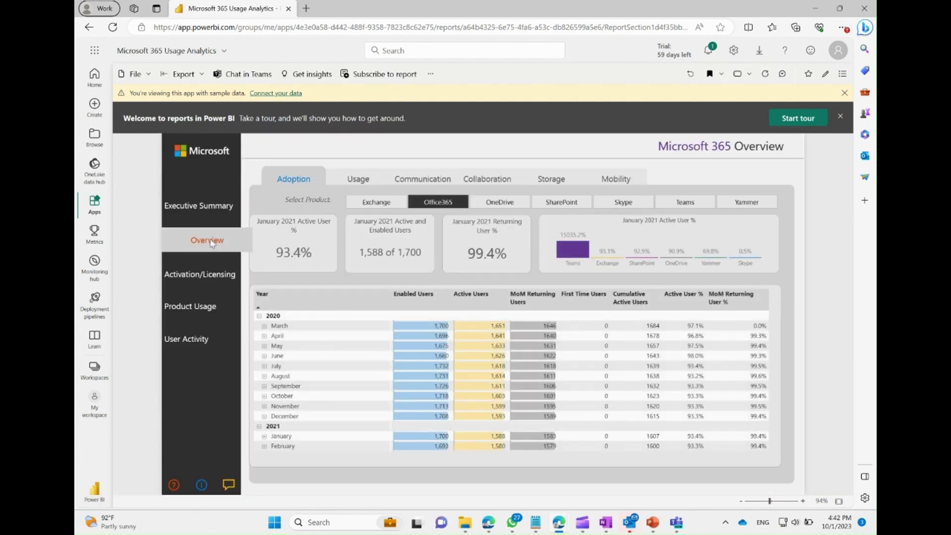
pyautogui.click(202, 274)
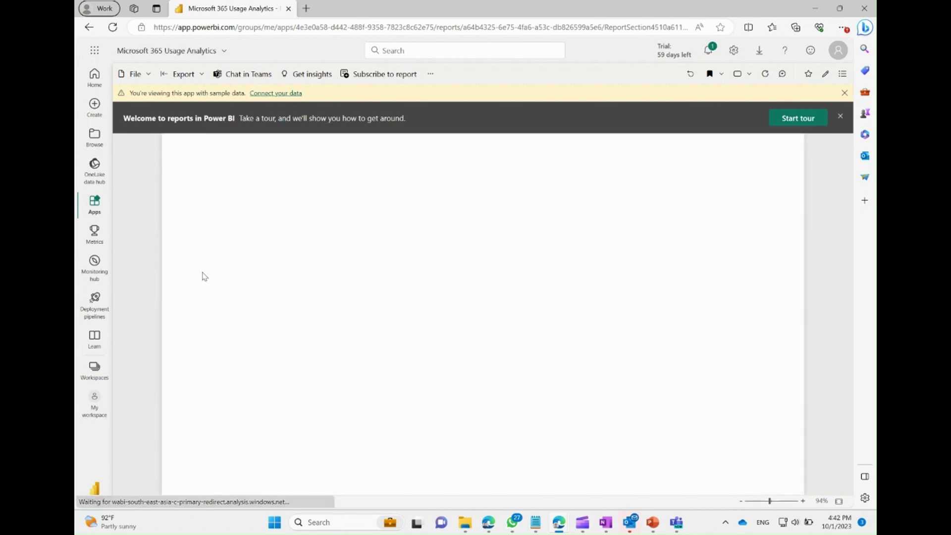
pyautogui.click(205, 306)
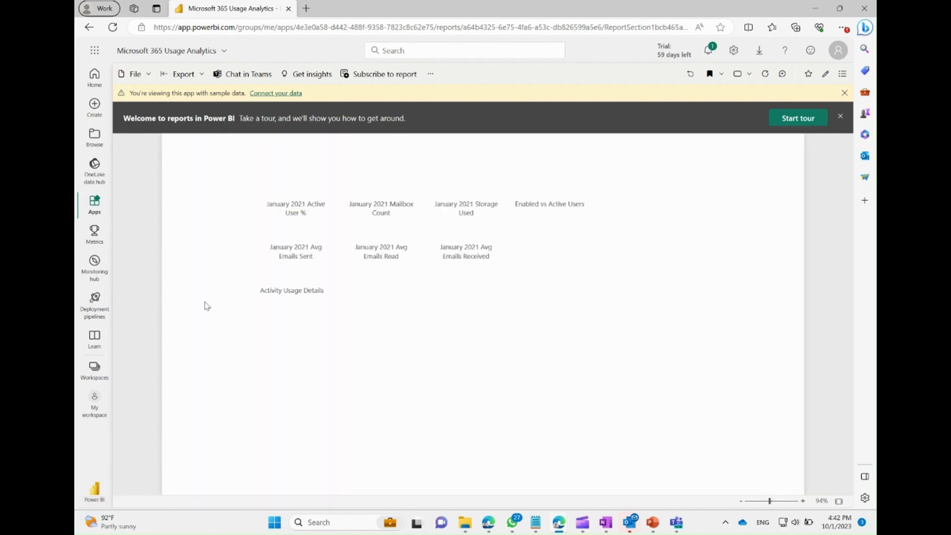
pyautogui.click(205, 342)
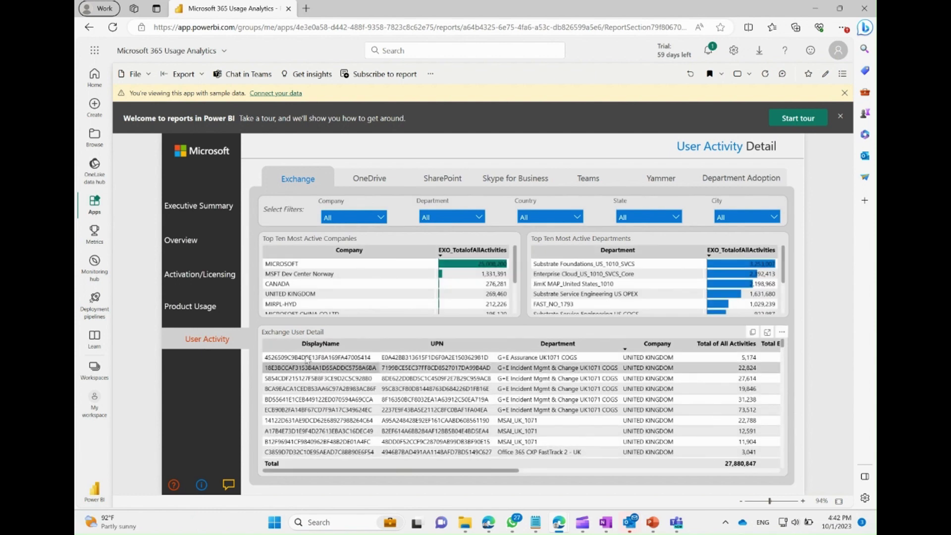
pyautogui.click(222, 218)
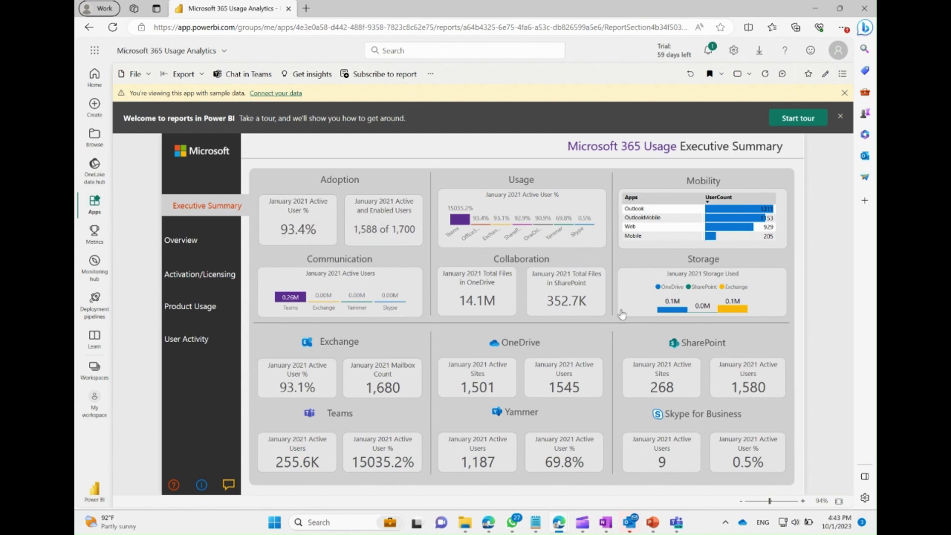
# On the Overview page, step through the Usage, Communication, Collaboration, Storage and Mobility tabs
pyautogui.click(212, 243)
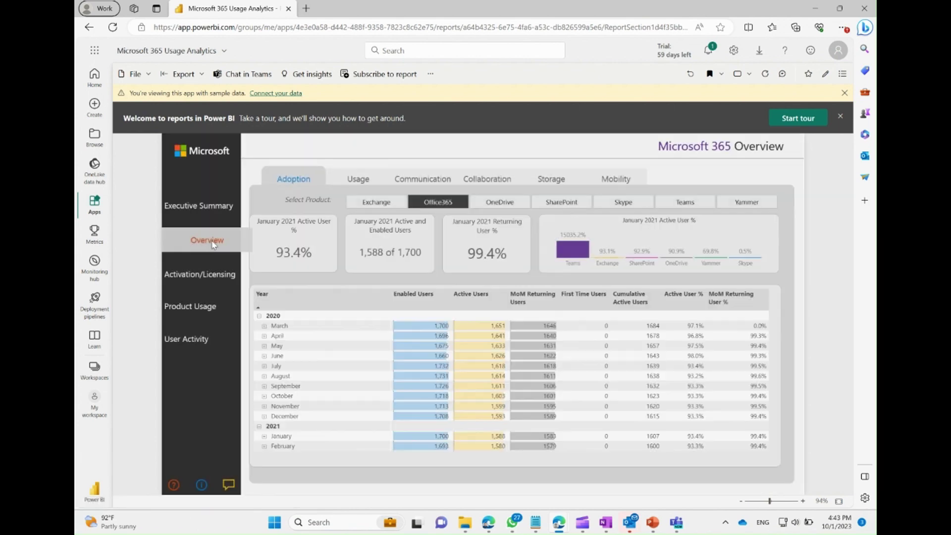
pyautogui.click(357, 180)
pyautogui.click(426, 180)
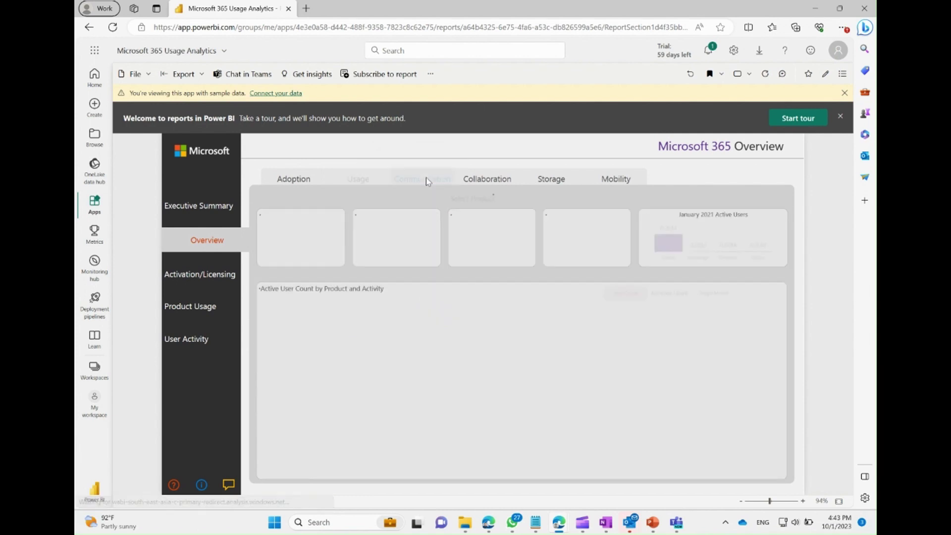
pyautogui.click(483, 183)
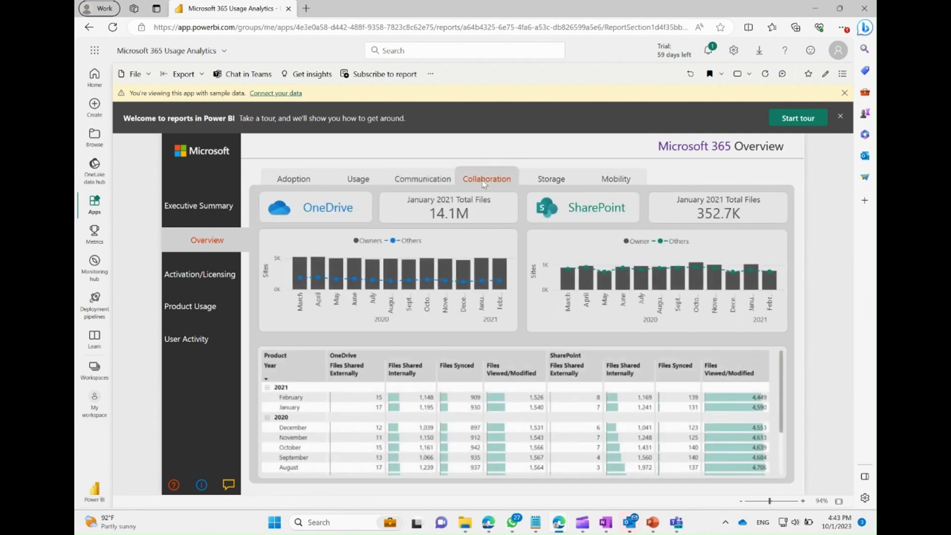
pyautogui.click(553, 184)
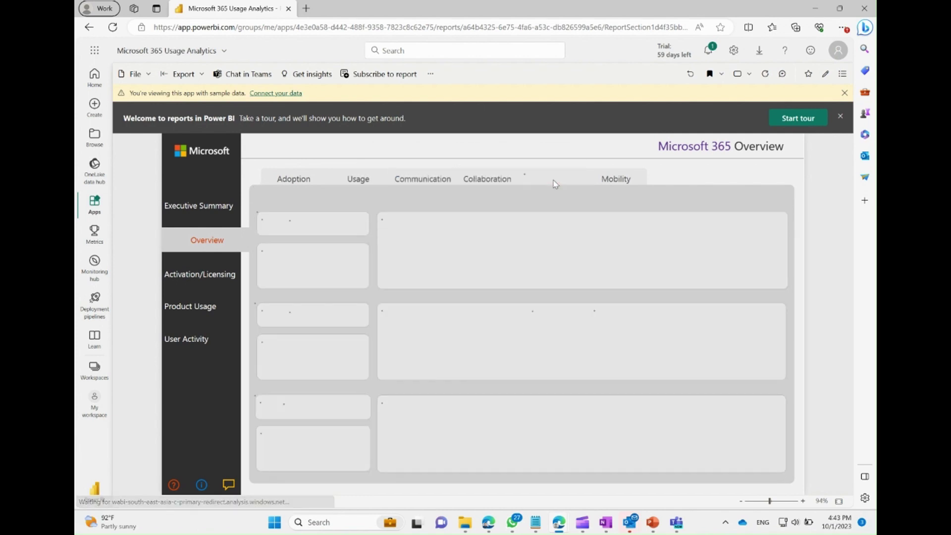
pyautogui.click(612, 184)
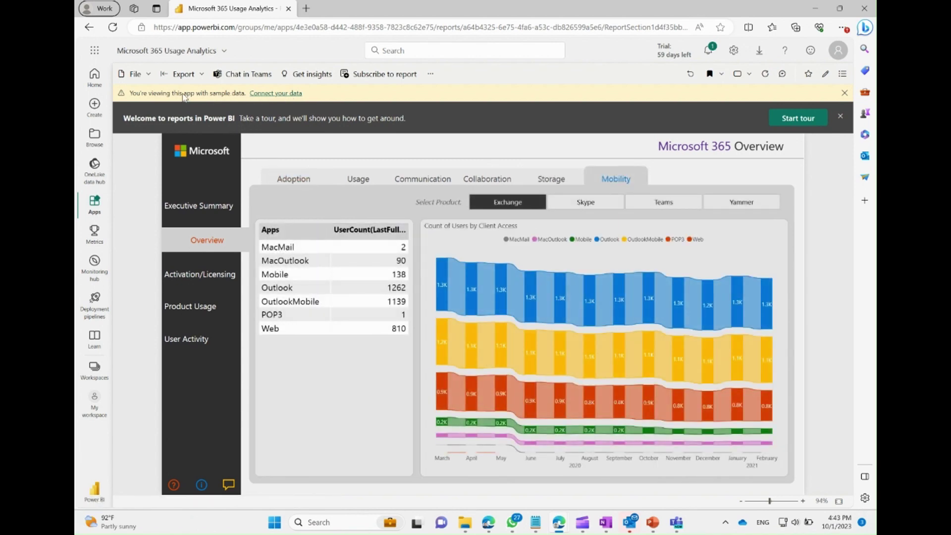
# Under Connect your data, paste the tenant ID into TenantID and sign in with OAuth2
pyautogui.click(285, 93)
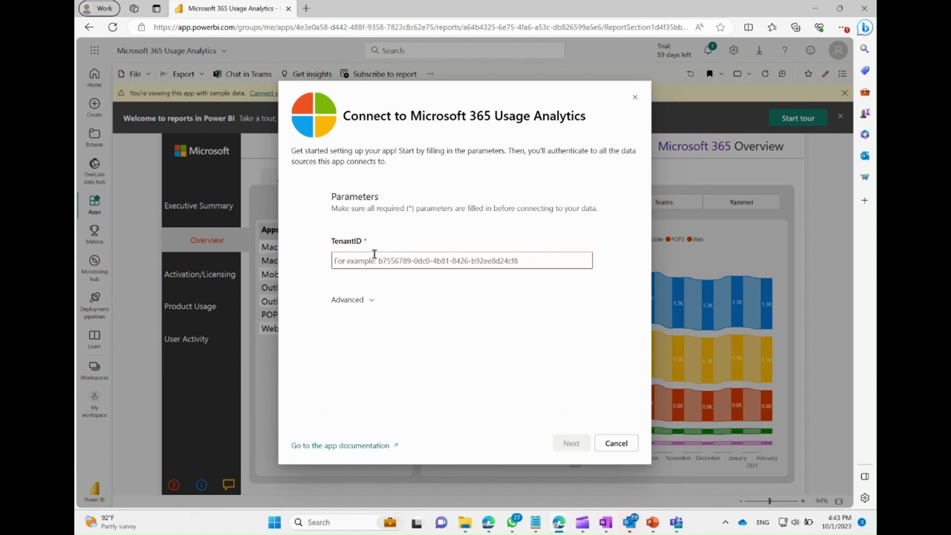
pyautogui.click(374, 258)
pyautogui.write('497cc38c-54b4-4959-bdd1-be33e49c7252')
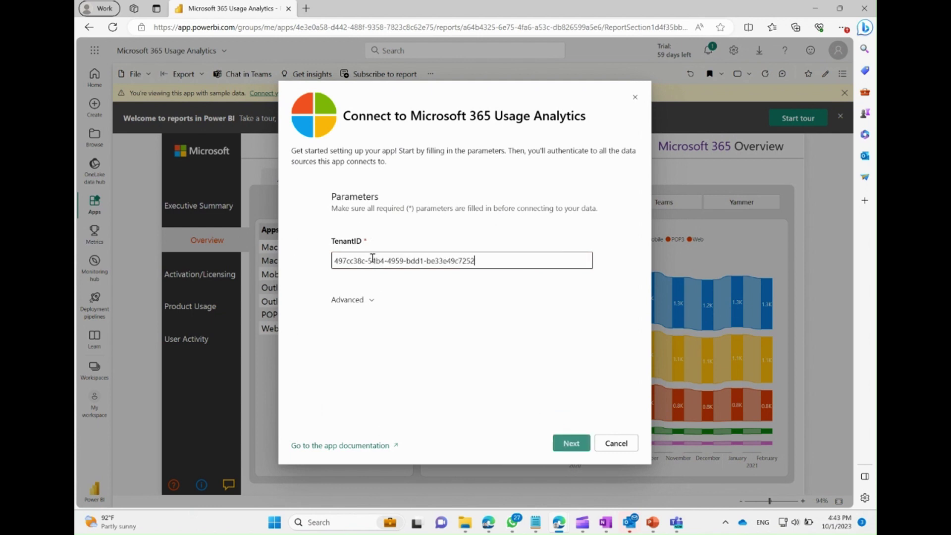
pyautogui.click(570, 442)
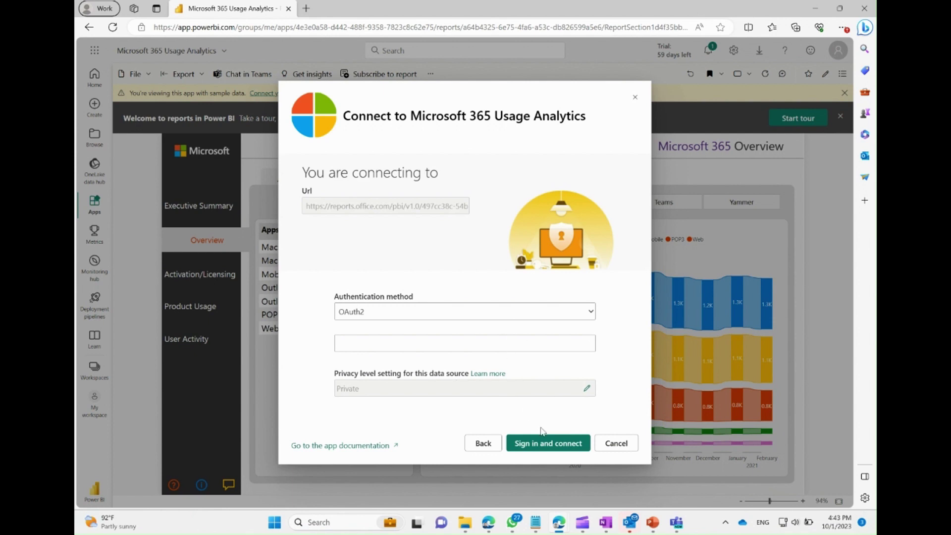
pyautogui.click(543, 448)
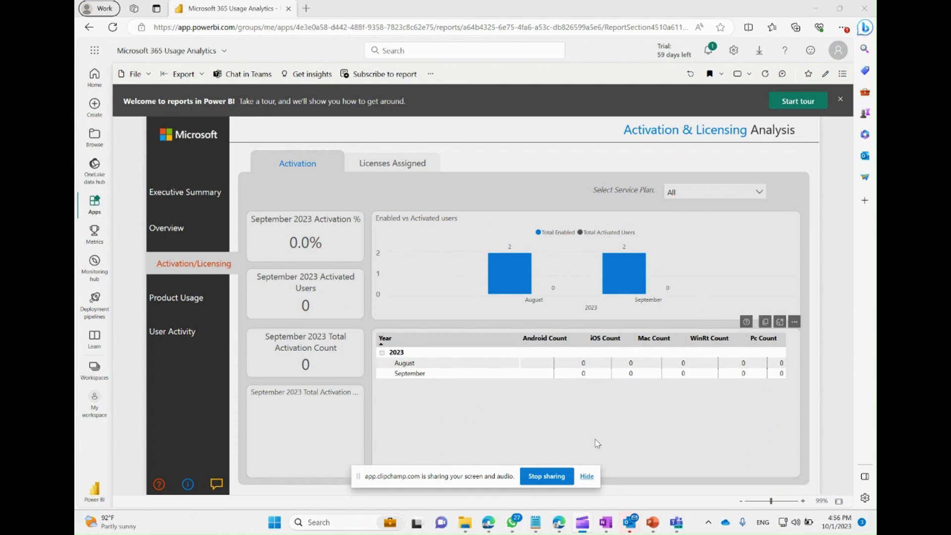
pyautogui.click(587, 476)
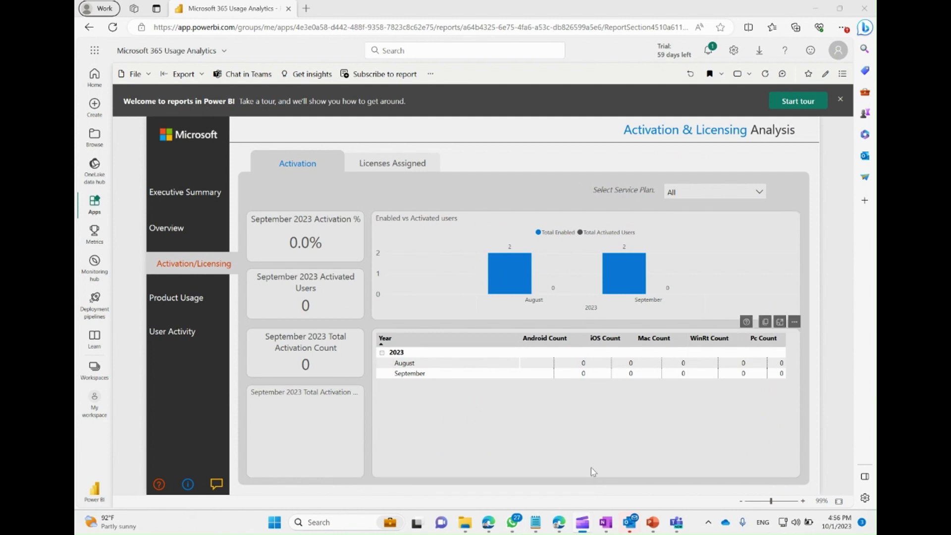
pyautogui.click(185, 193)
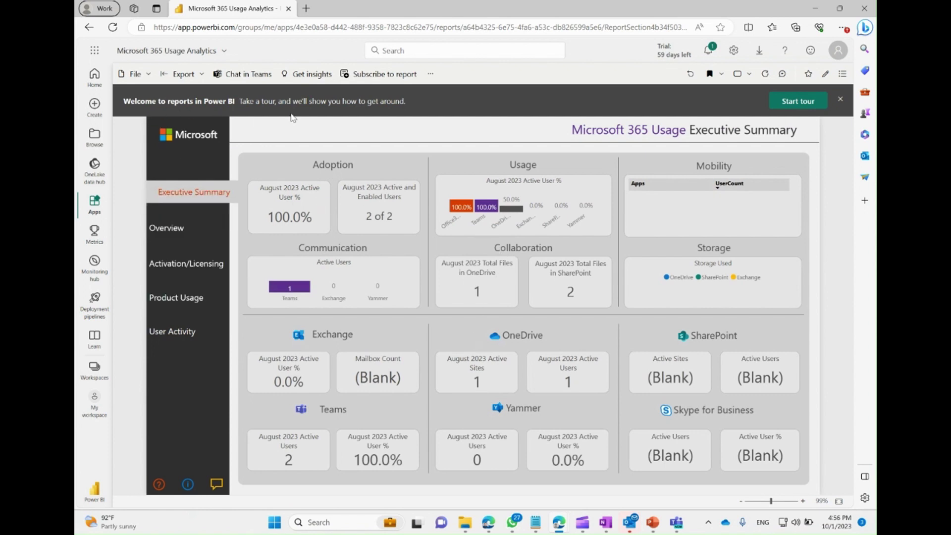
pyautogui.click(188, 230)
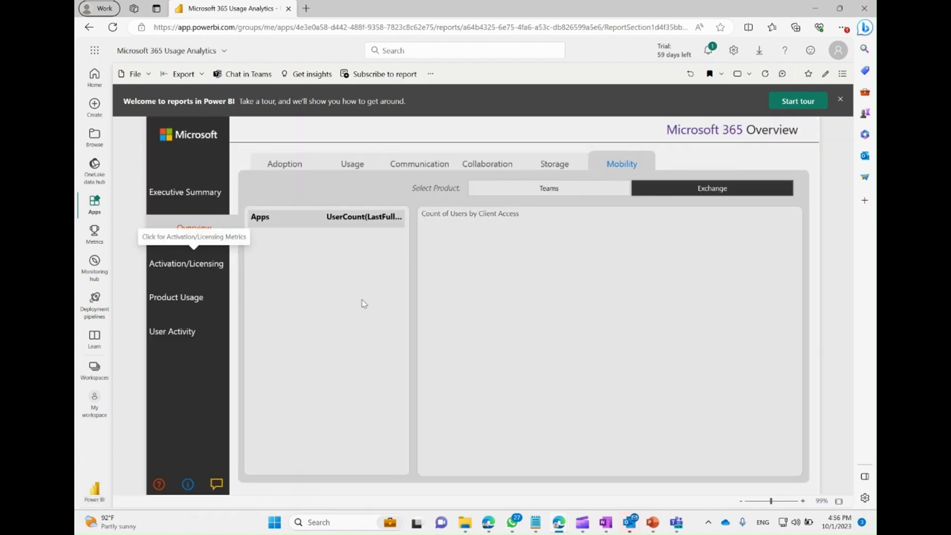
pyautogui.click(185, 274)
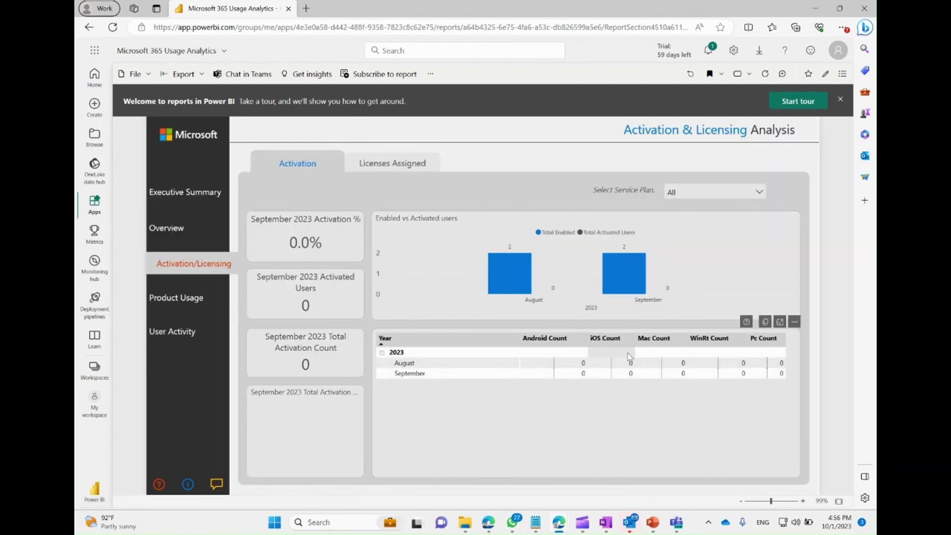
pyautogui.moveTo(629, 356)
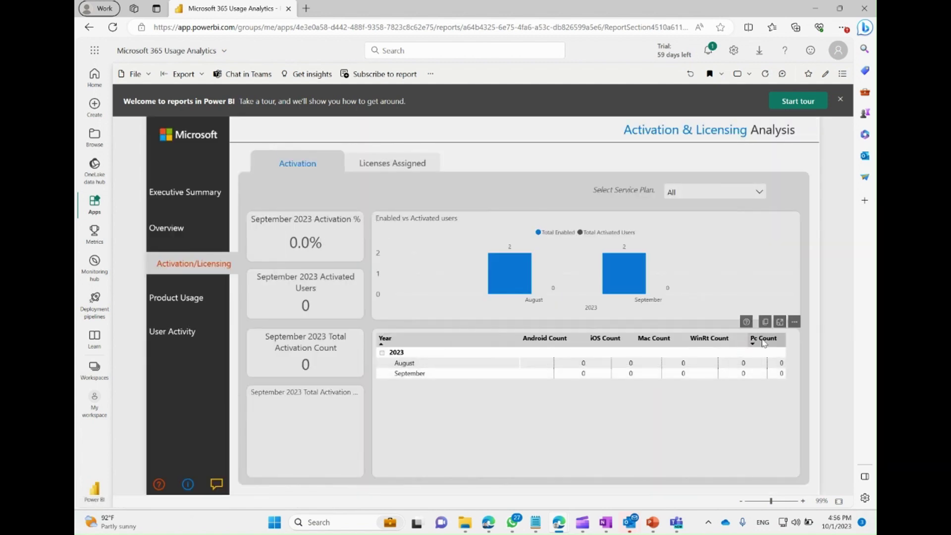